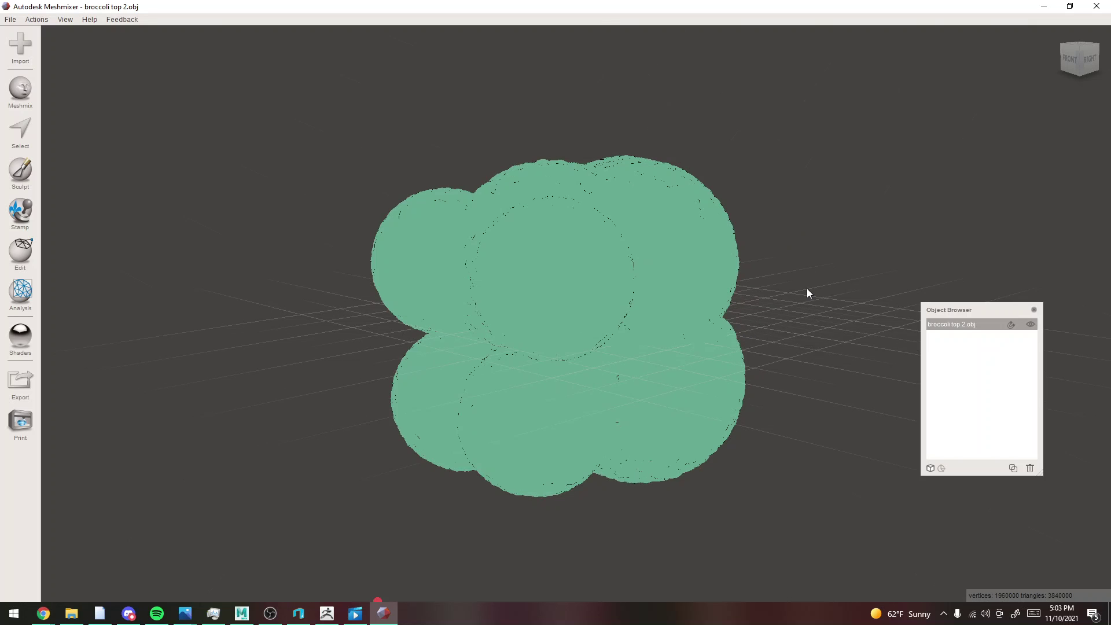
Orbit the view to look down on the broccoli top at an angle.
{"action": "right_click_drag", "start_coordinate": [806, 290], "coordinate": [75, 375]}
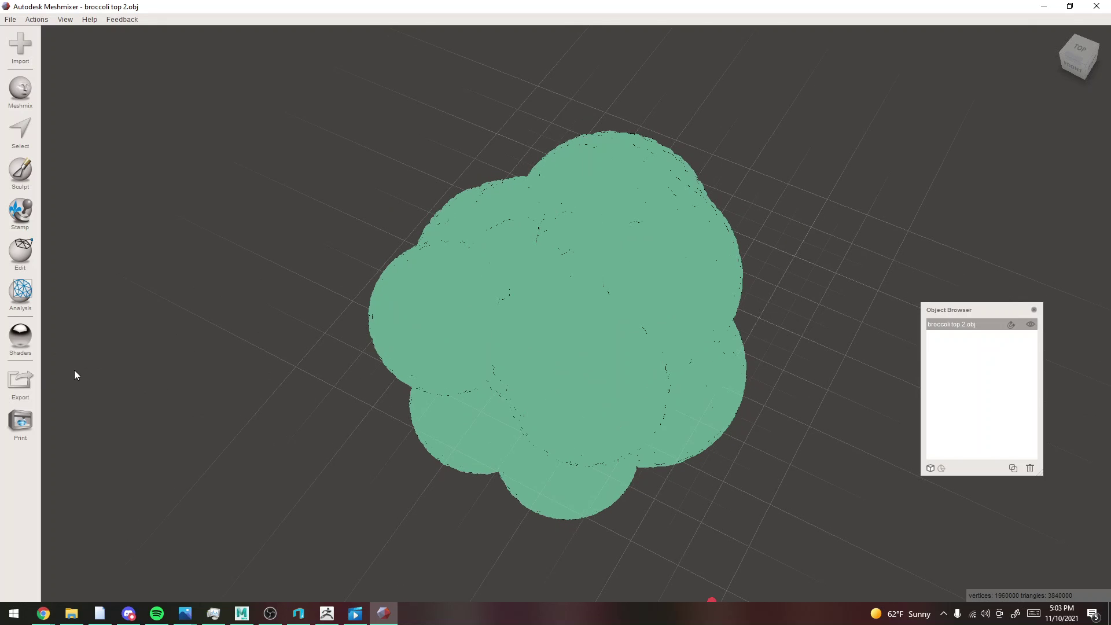
Drag a lit green shader onto the broccoli, then zoom in with the wireframe shown.
{"action": "left_click", "coordinate": [19, 346]}
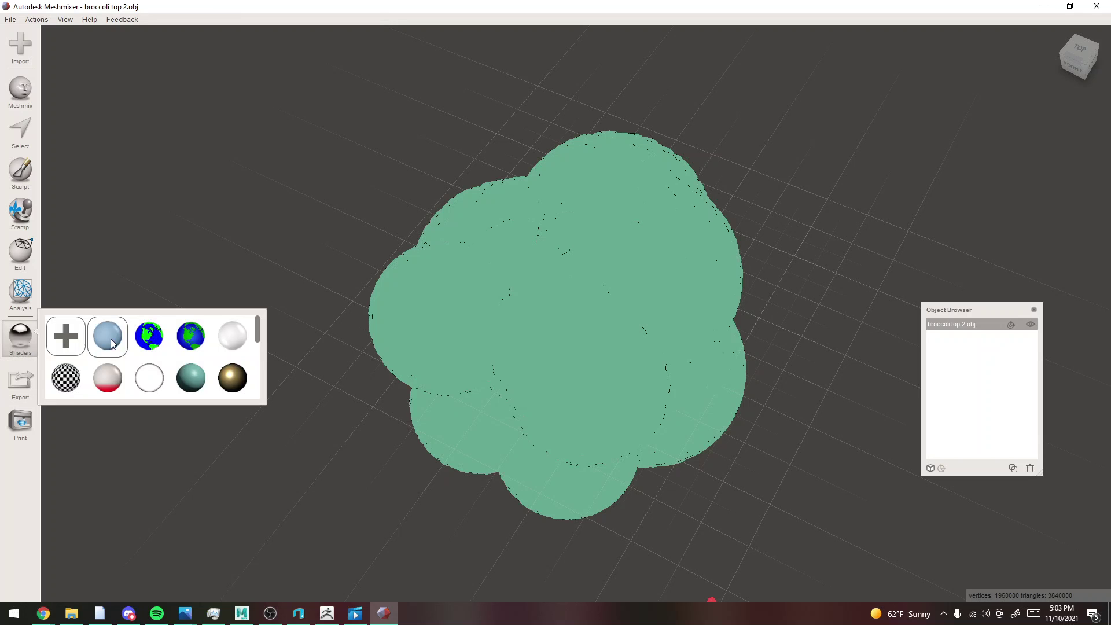
{"action": "mouse_move", "coordinate": [108, 340]}
{"action": "left_mouse_down"}
{"action": "mouse_move", "coordinate": [532, 318]}
{"action": "mouse_move", "coordinate": [519, 232]}
{"action": "left_mouse_up"}
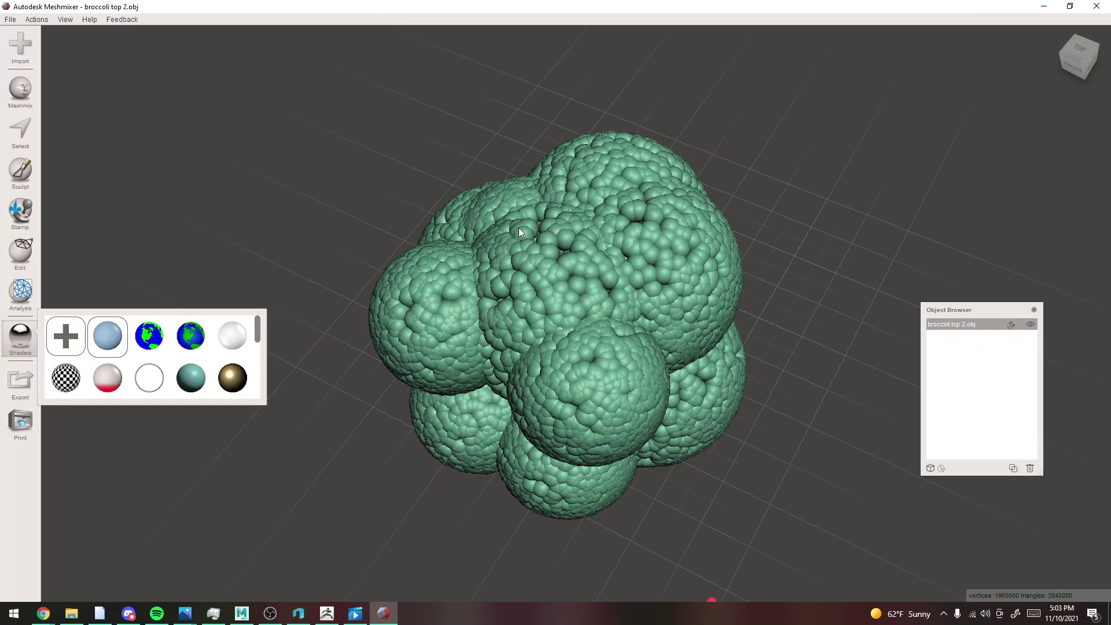
{"action": "scroll", "coordinate": [655, 237], "scroll_direction": "up", "scroll_amount": 2}
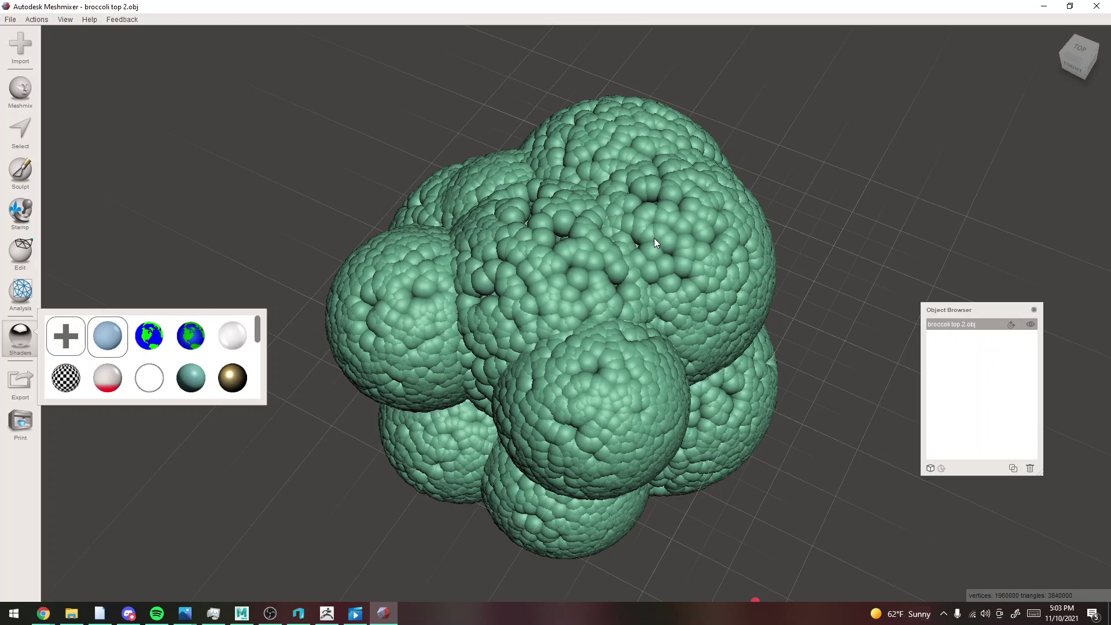
{"action": "scroll", "coordinate": [630, 244], "scroll_direction": "up", "scroll_amount": 2}
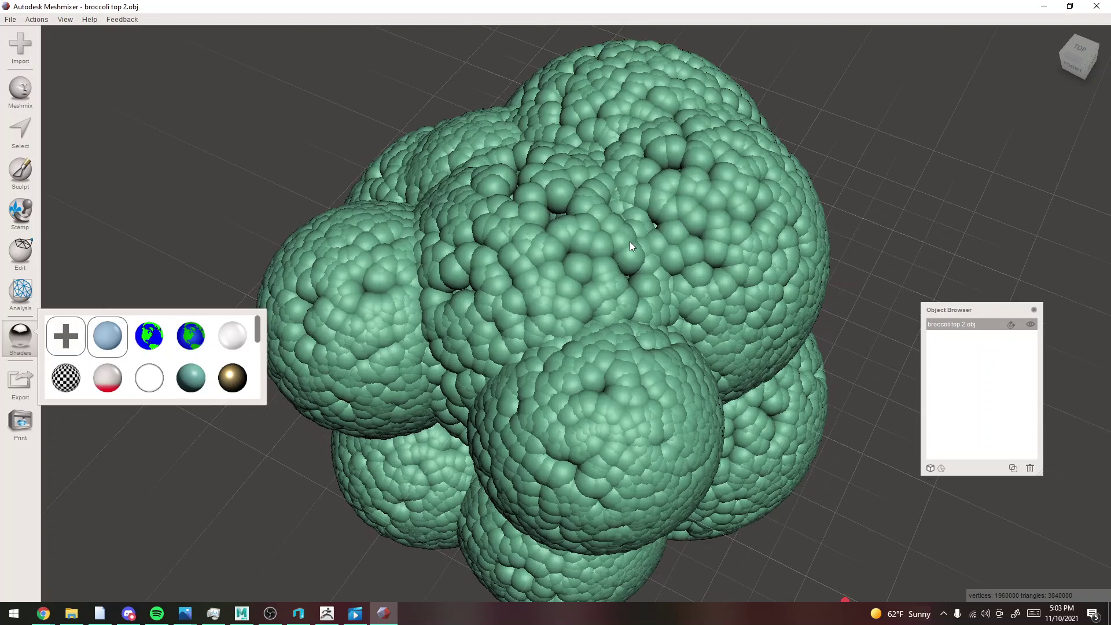
{"action": "key", "text": "w"}
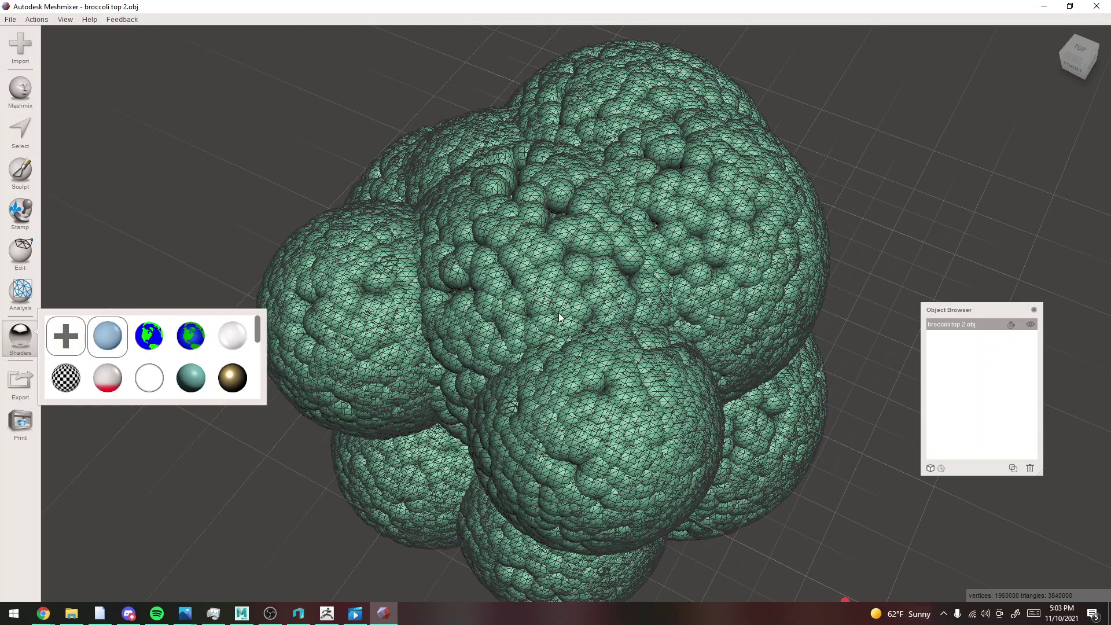
{"action": "scroll", "coordinate": [570, 279], "scroll_direction": "up", "scroll_amount": 3}
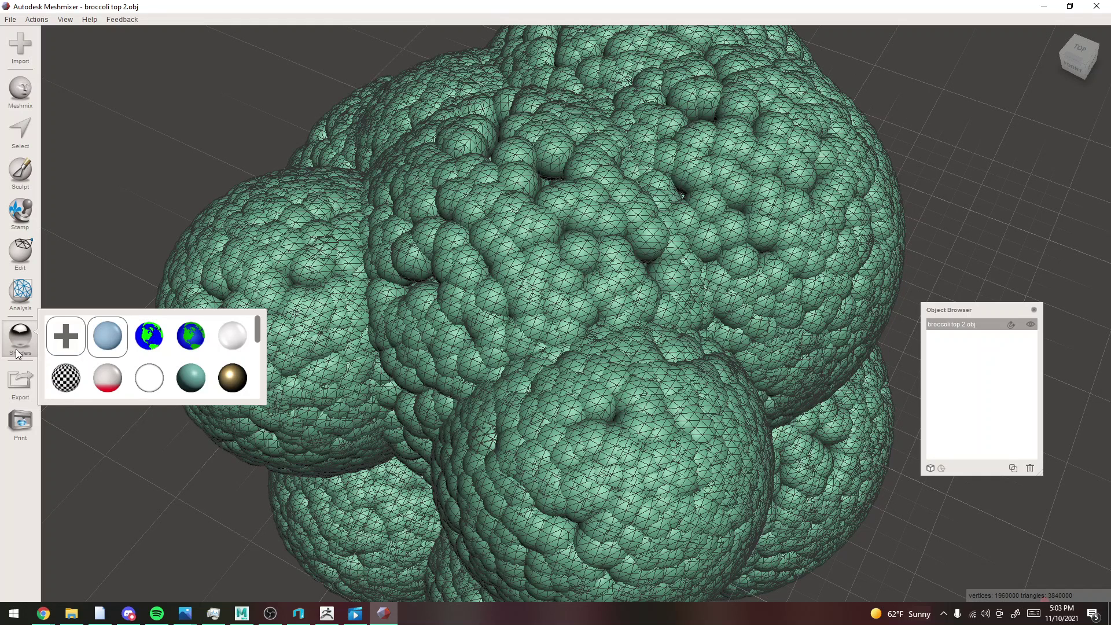
Close the shader list, hide the wireframe, and recentre the view on the broccoli.
{"action": "left_click", "coordinate": [252, 186]}
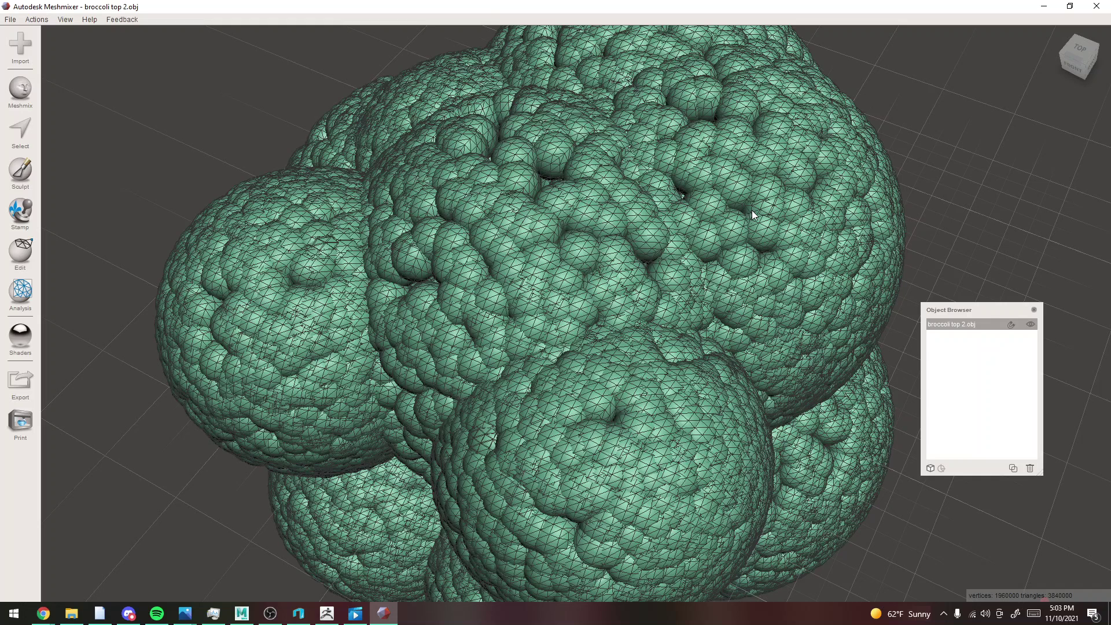
{"action": "key", "text": "w"}
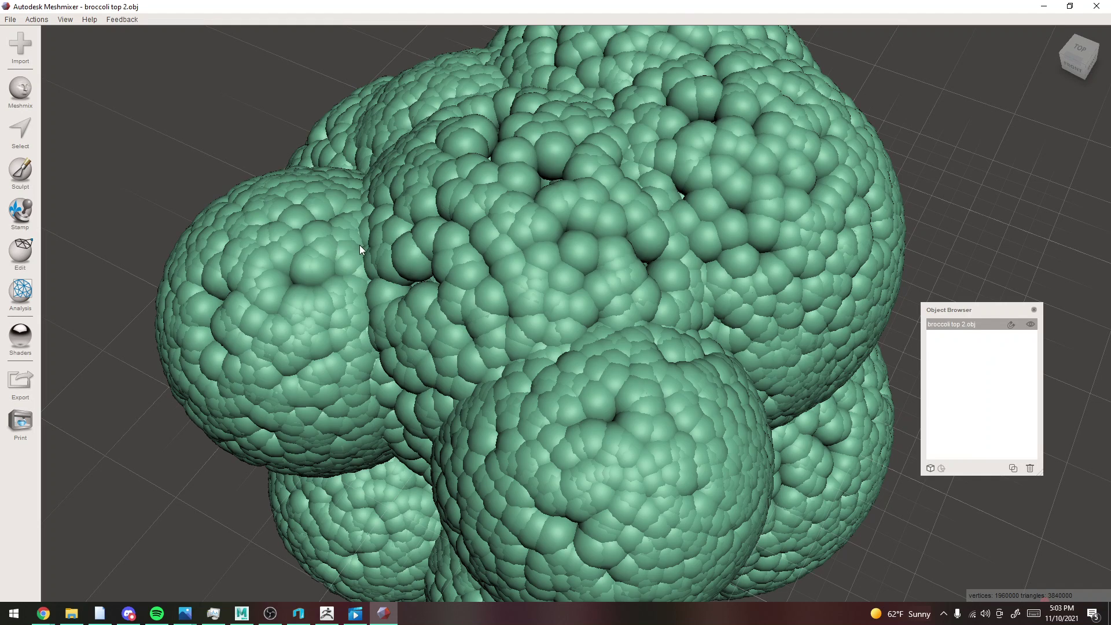
{"action": "middle_click_drag", "start_coordinate": [360, 245], "coordinate": [629, 268]}
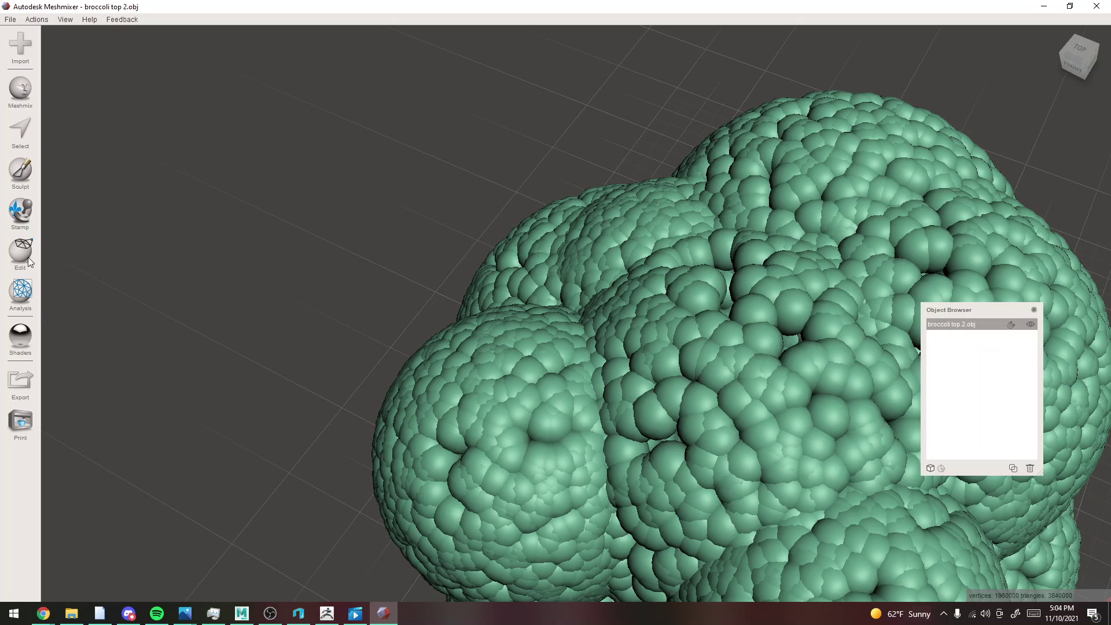
{"action": "key", "text": "f"}
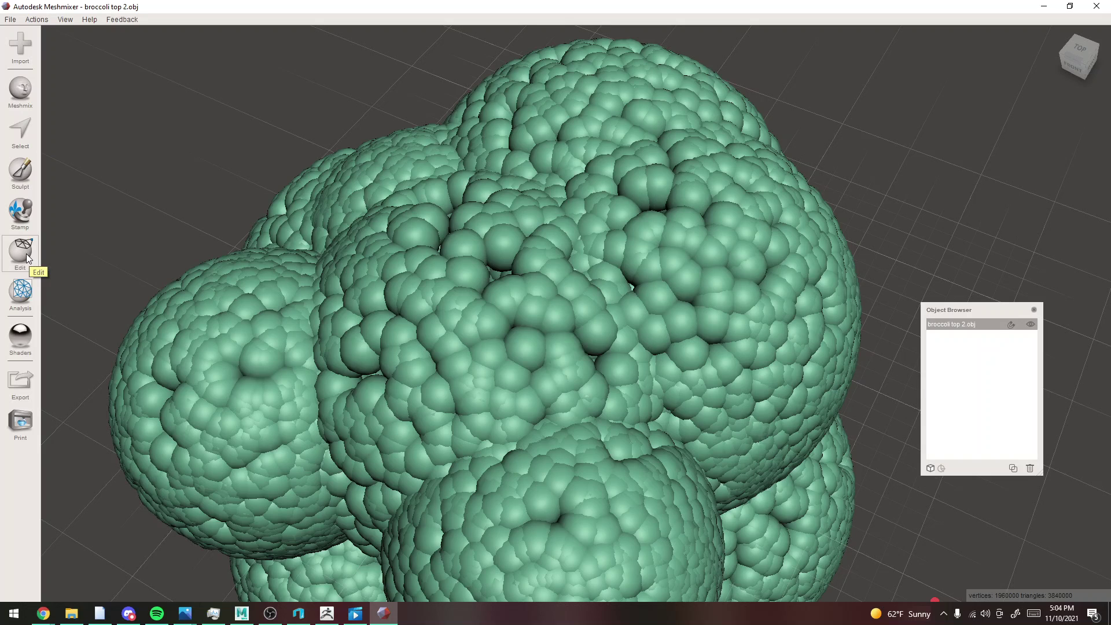
Preview the broccoli with Edit > Make Solid at accuracy and density 128.
{"action": "left_click", "coordinate": [25, 252]}
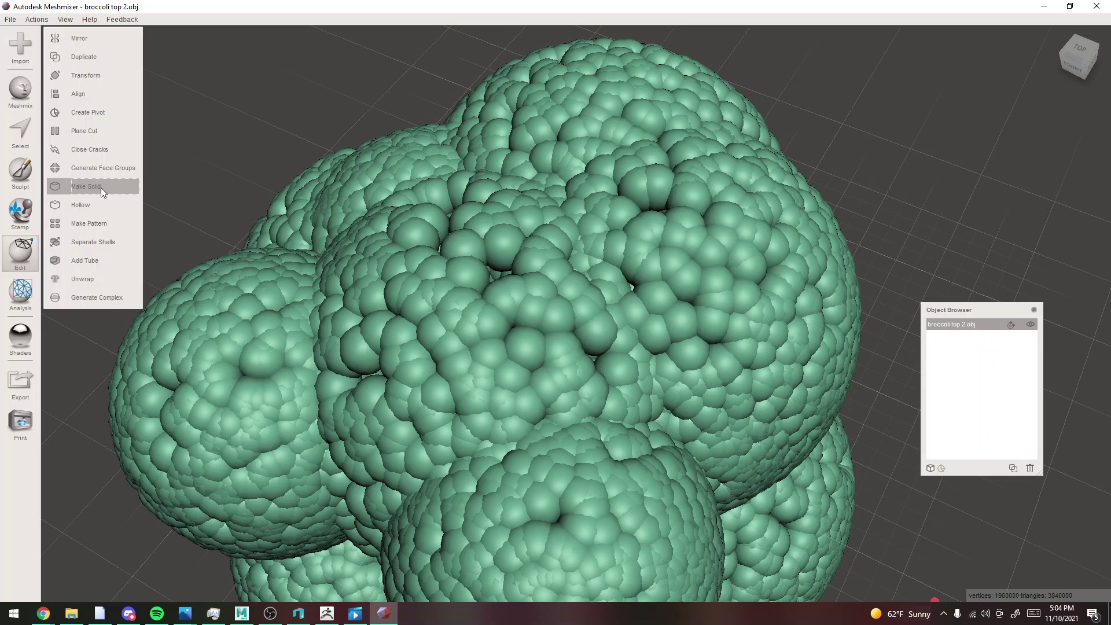
{"action": "left_click", "coordinate": [102, 187]}
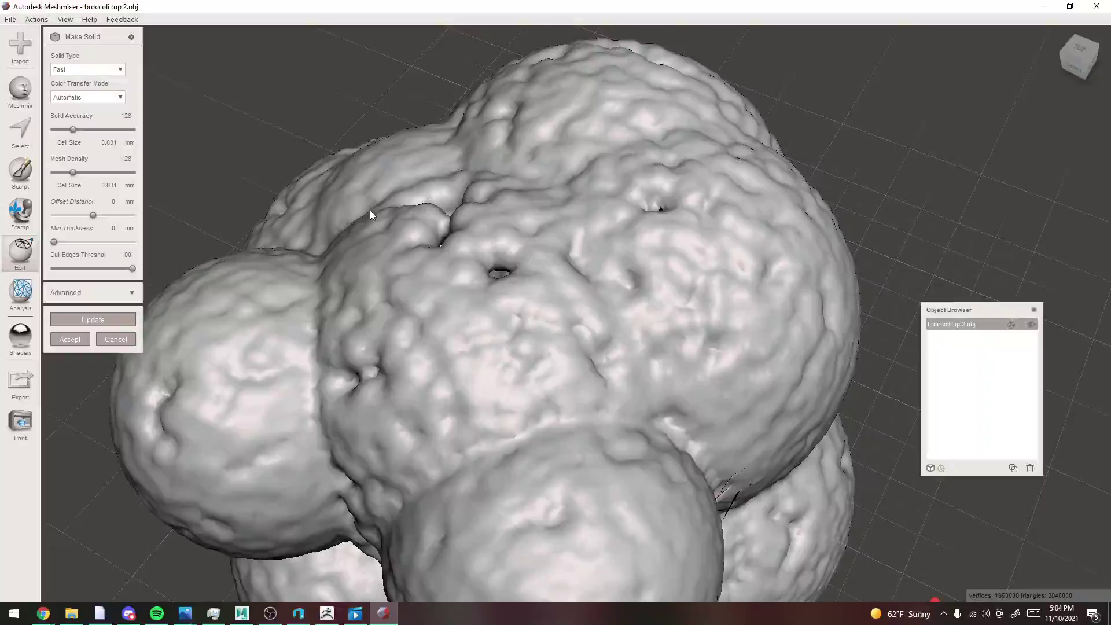
Inspect the initial solid preview's wireframe while orbiting closer.
{"action": "key", "text": "w"}
{"action": "right_click_drag", "start_coordinate": [370, 215], "coordinate": [706, 84]}
{"action": "key", "text": "w"}
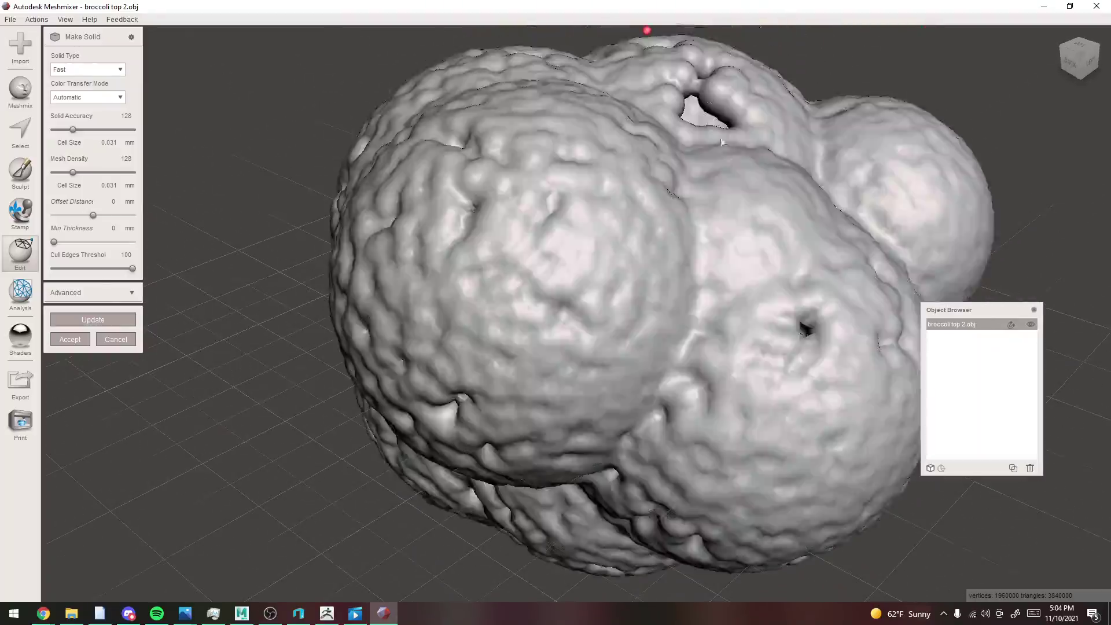
{"action": "right_click_drag", "start_coordinate": [717, 206], "coordinate": [559, 177]}
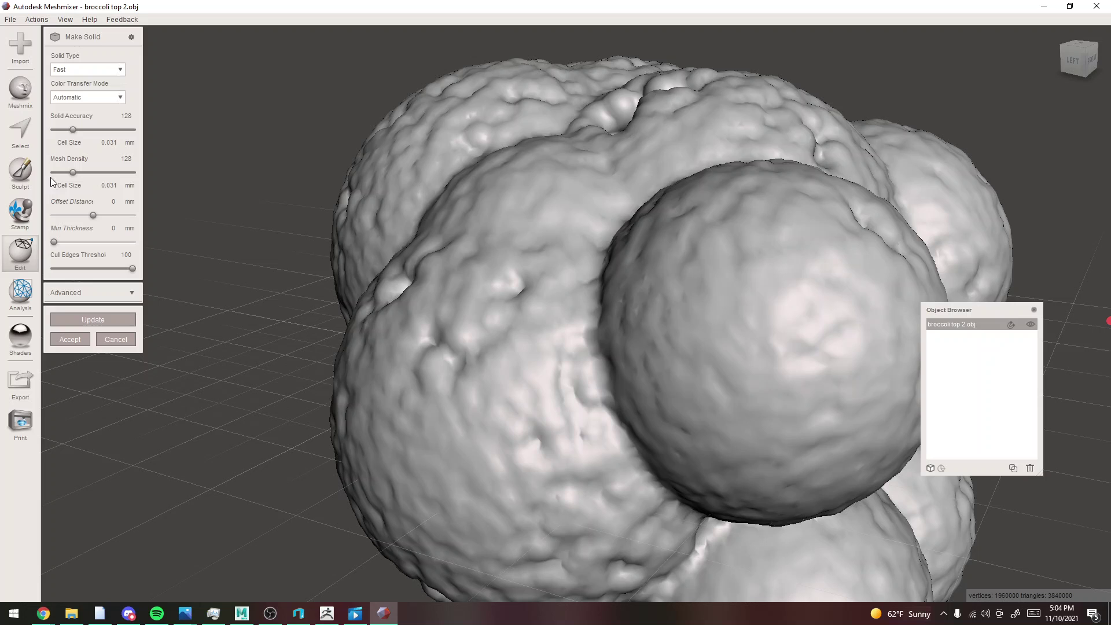
Recompute the solid at Solid Accuracy 143 and Mesh Density 165, then check its wireframe.
{"action": "mouse_move", "coordinate": [73, 126]}
{"action": "left_mouse_down"}
{"action": "mouse_move", "coordinate": [84, 127]}
{"action": "mouse_move", "coordinate": [75, 132]}
{"action": "left_mouse_up"}
{"action": "left_click_drag", "start_coordinate": [73, 173], "coordinate": [79, 178]}
{"action": "left_click", "coordinate": [99, 319]}
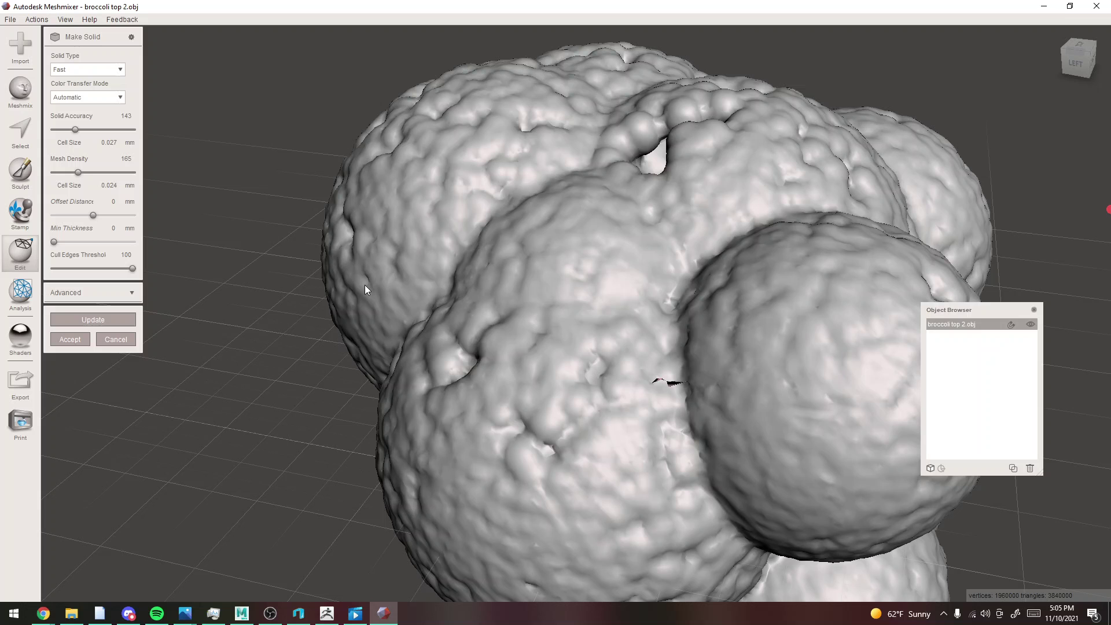
{"action": "right_click_drag", "start_coordinate": [372, 264], "coordinate": [306, 253]}
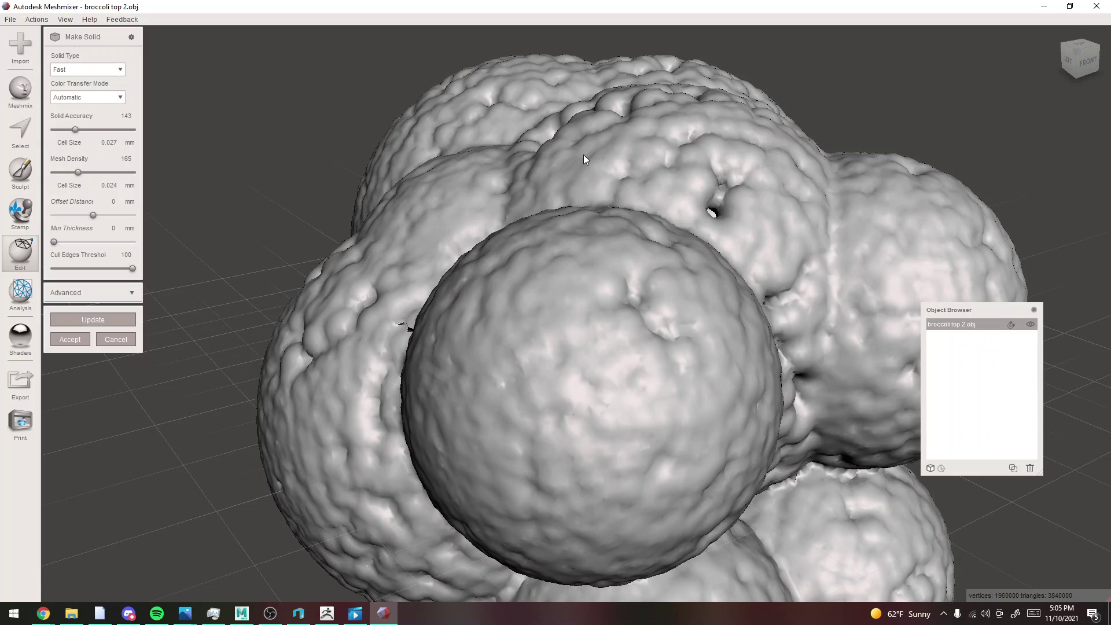
{"action": "right_click_drag", "start_coordinate": [584, 155], "coordinate": [522, 257]}
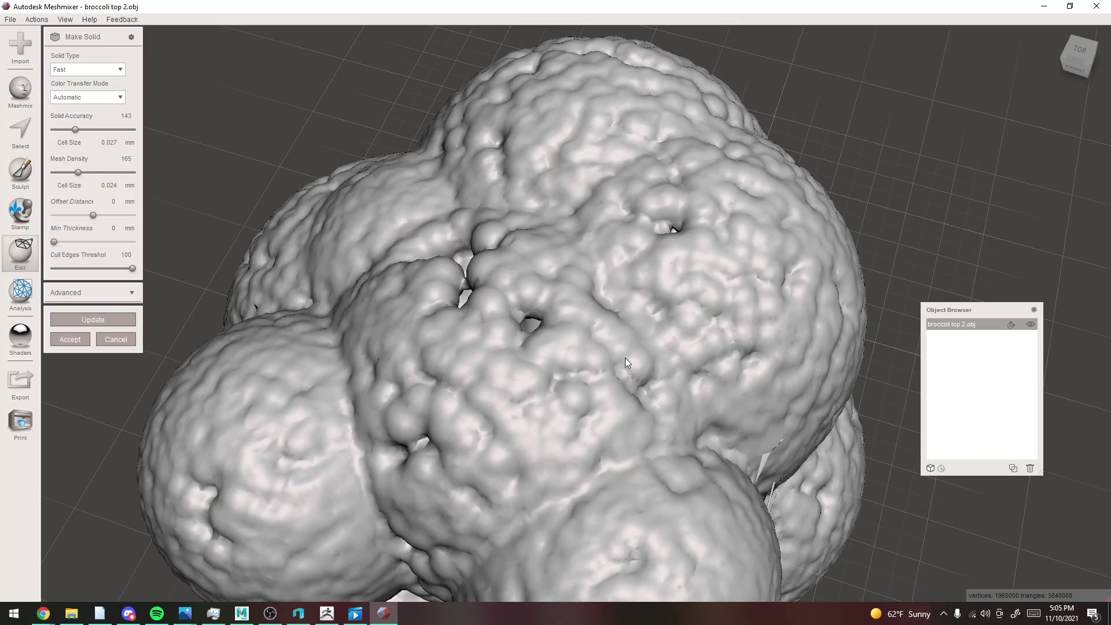
{"action": "key", "text": "w"}
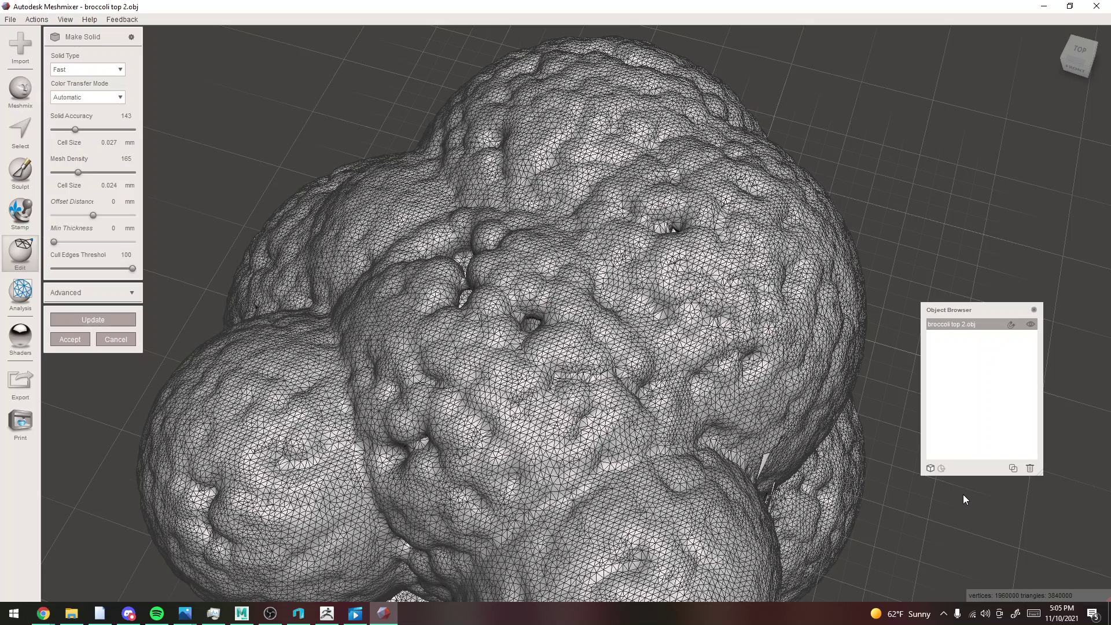
{"action": "key", "text": "w"}
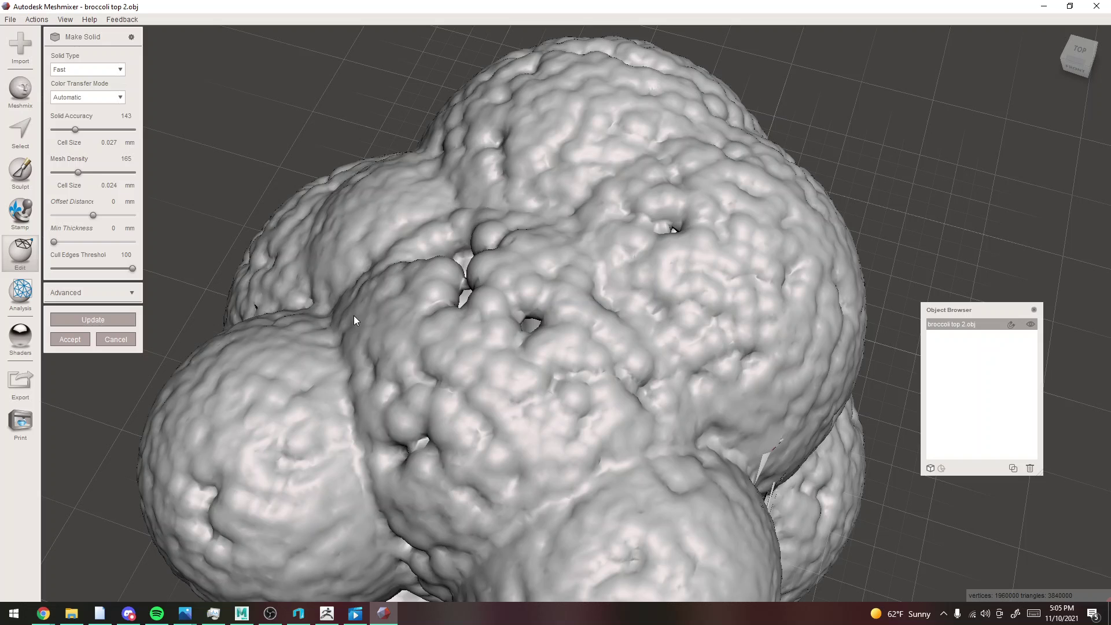
Accept the solid as a new object and select its entire mesh.
{"action": "key", "text": "Return"}
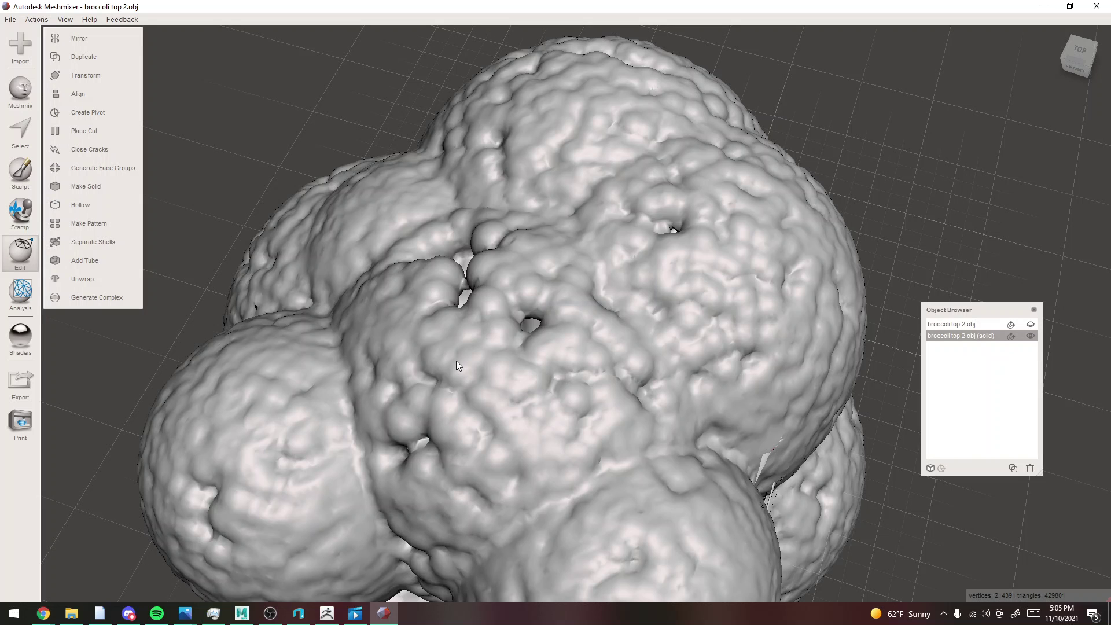
{"action": "key", "text": "ctrl+a"}
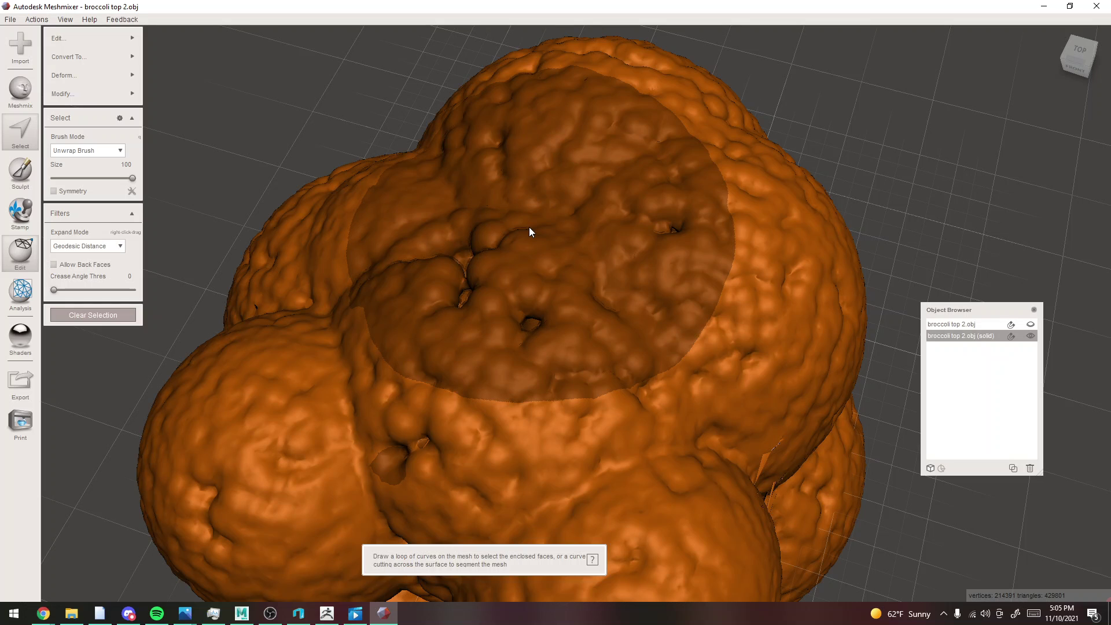
Reduce the selected mesh by 50% with Shape Preserving and accept it.
{"action": "key", "text": "r"}
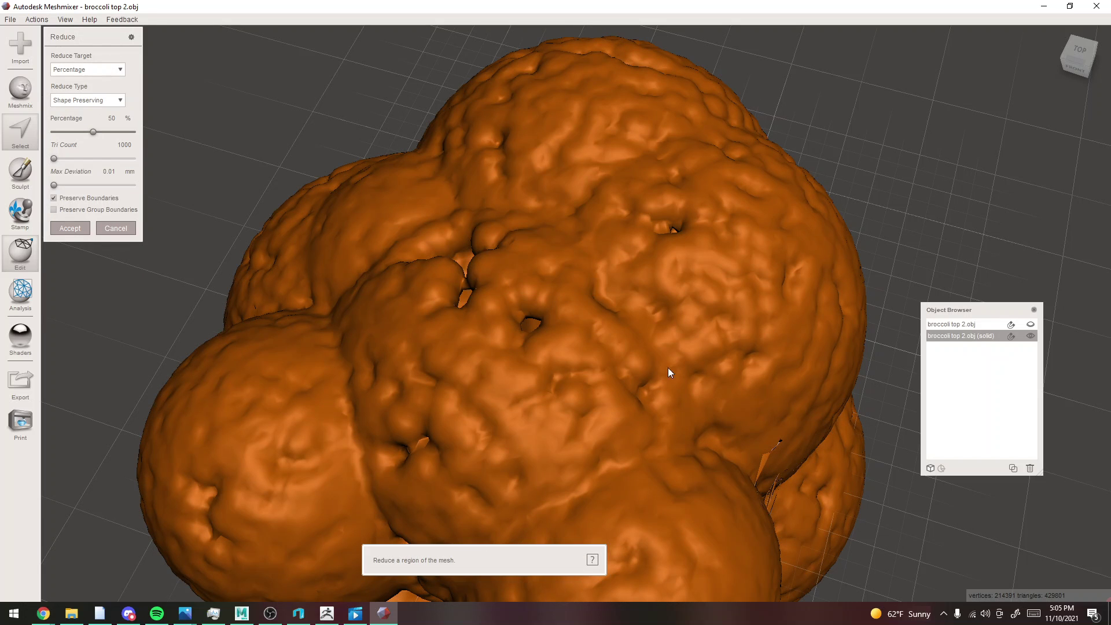
{"action": "right_click_drag", "start_coordinate": [669, 372], "coordinate": [633, 532]}
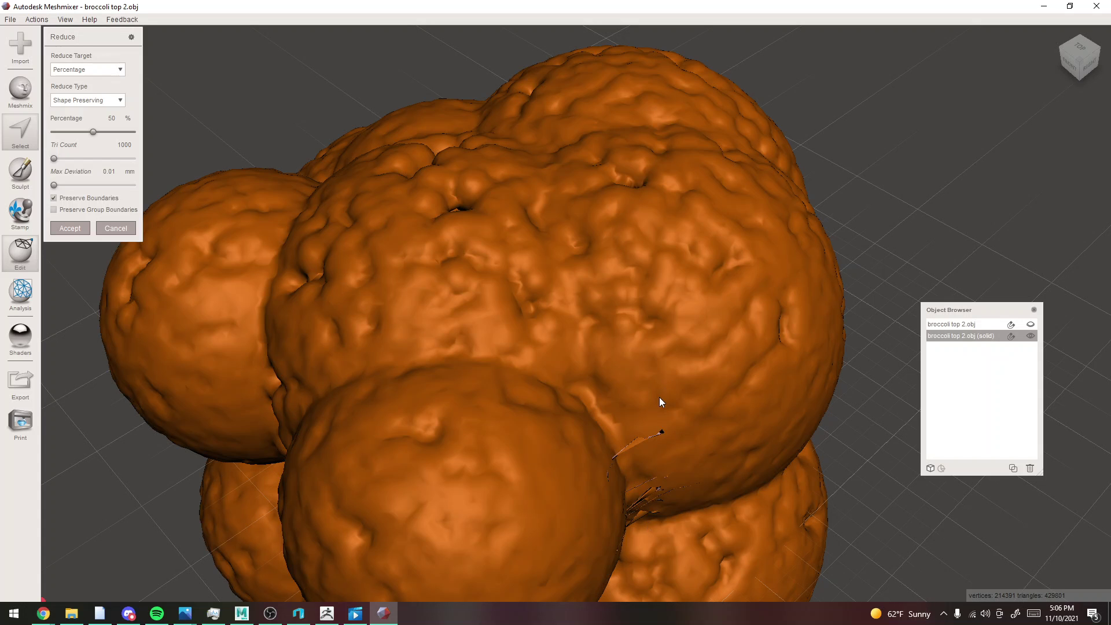
{"action": "right_click_drag", "start_coordinate": [623, 475], "coordinate": [422, 190]}
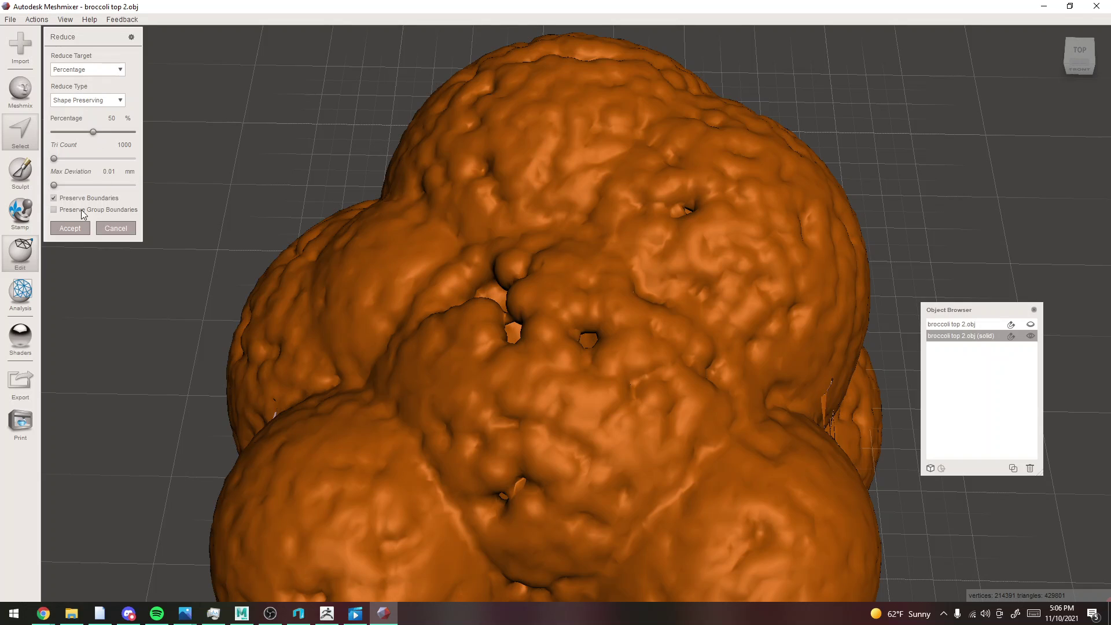
{"action": "left_click", "coordinate": [70, 229]}
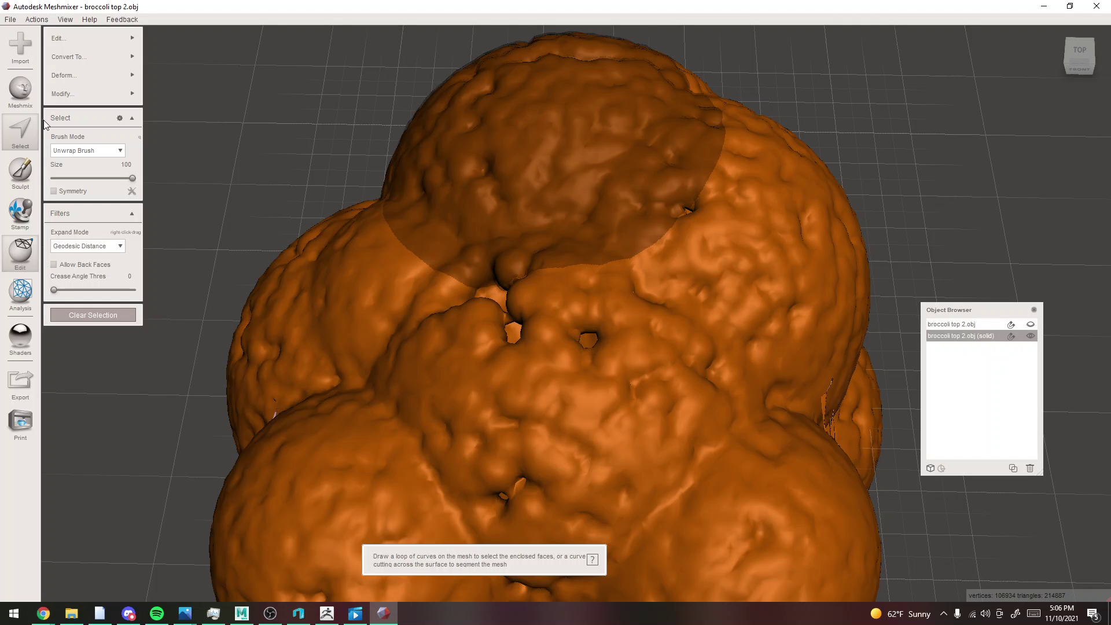
Run a second 50% reduction and accept, reaching 107441 triangles.
{"action": "key", "text": "shift+r"}
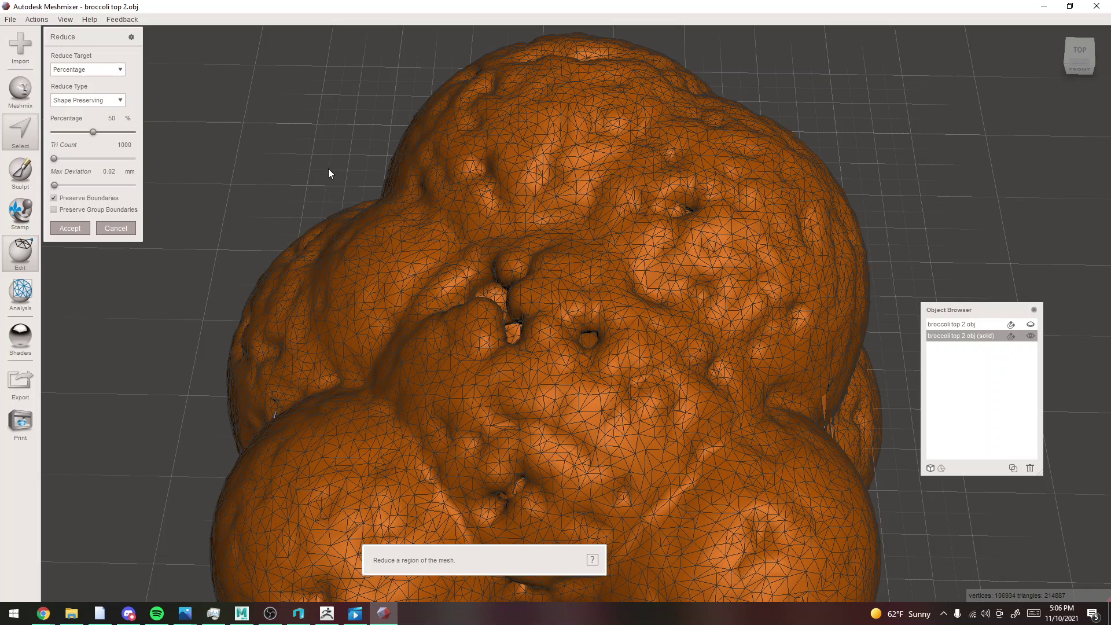
{"action": "left_click", "coordinate": [64, 228]}
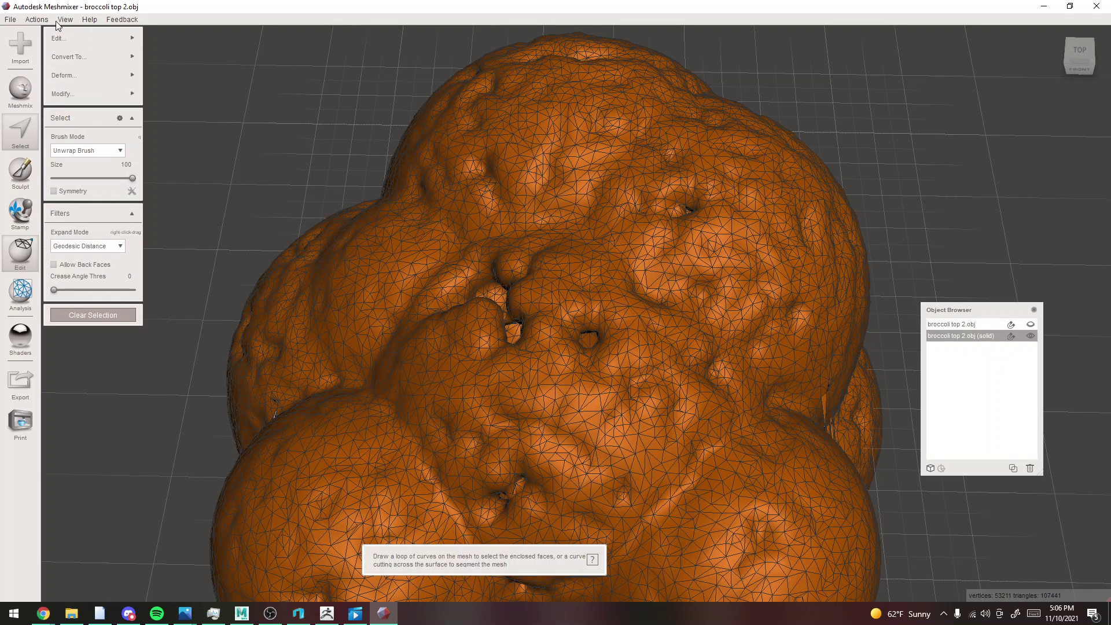
{"action": "mouse_move", "coordinate": [64, 75]}
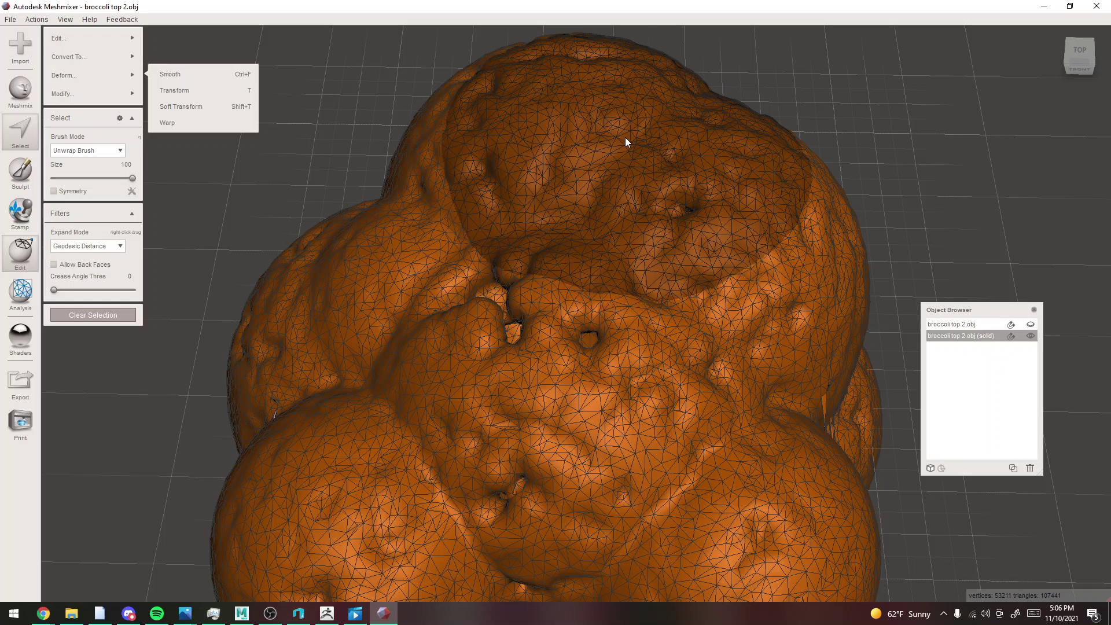
{"action": "right_click_drag", "start_coordinate": [617, 123], "coordinate": [745, 166]}
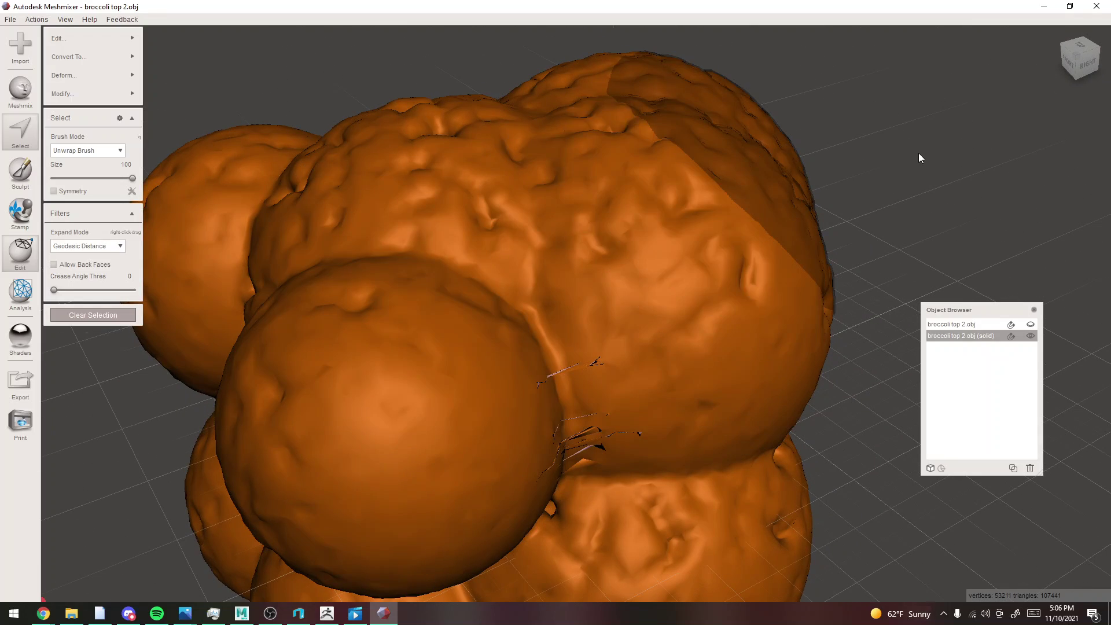
{"action": "mouse_move", "coordinate": [918, 156]}
{"action": "right_mouse_down"}
{"action": "mouse_move", "coordinate": [578, 429]}
{"action": "mouse_move", "coordinate": [717, 431]}
{"action": "mouse_move", "coordinate": [998, 169]}
{"action": "mouse_move", "coordinate": [950, 194]}
{"action": "mouse_move", "coordinate": [918, 166]}
{"action": "right_mouse_up"}
Clear the selection, view the mesh from the side and below, and open Analysis > Inspector.
{"action": "key", "text": "Escape"}
{"action": "scroll", "coordinate": [347, 391], "scroll_direction": "down", "scroll_amount": 10}
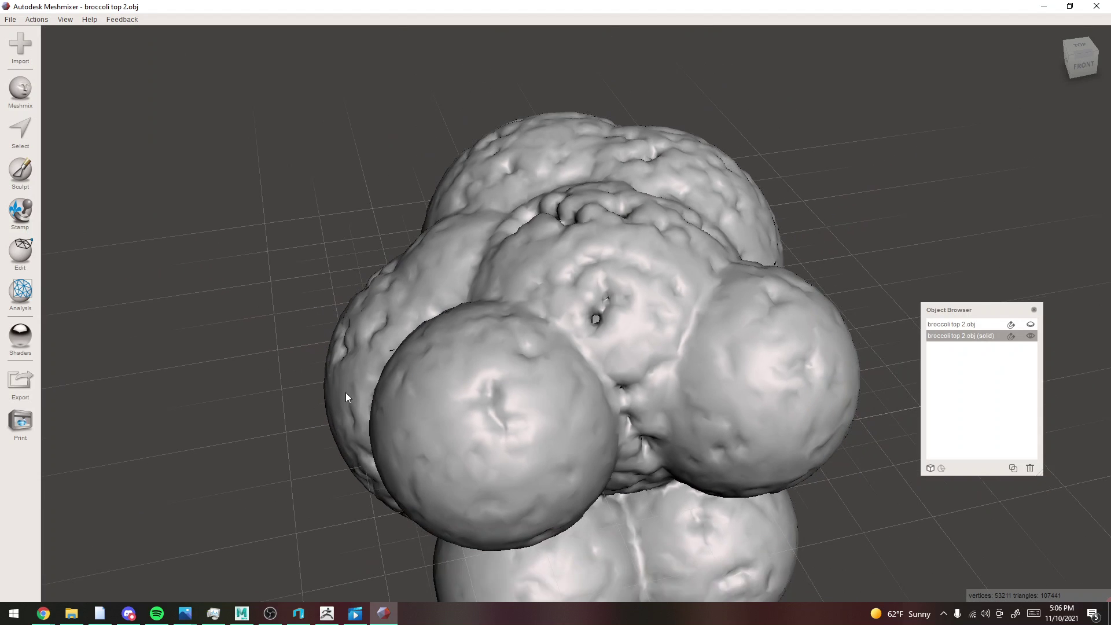
{"action": "right_click_drag", "start_coordinate": [364, 396], "coordinate": [413, 144]}
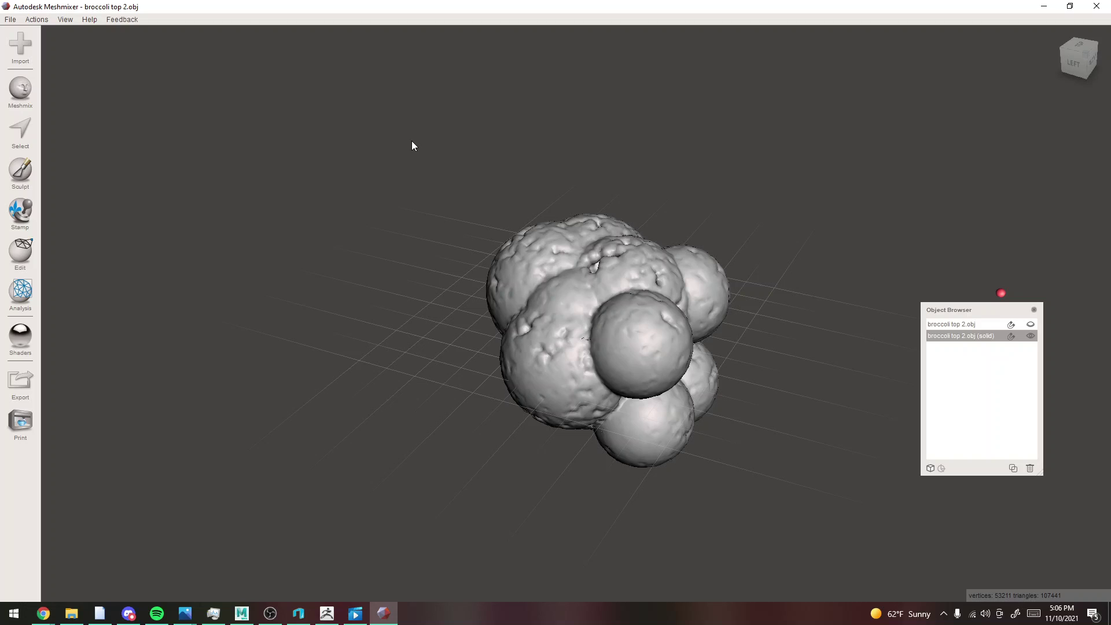
{"action": "right_click_drag", "start_coordinate": [412, 145], "coordinate": [476, 400]}
{"action": "scroll", "coordinate": [477, 376], "scroll_direction": "up", "scroll_amount": 3}
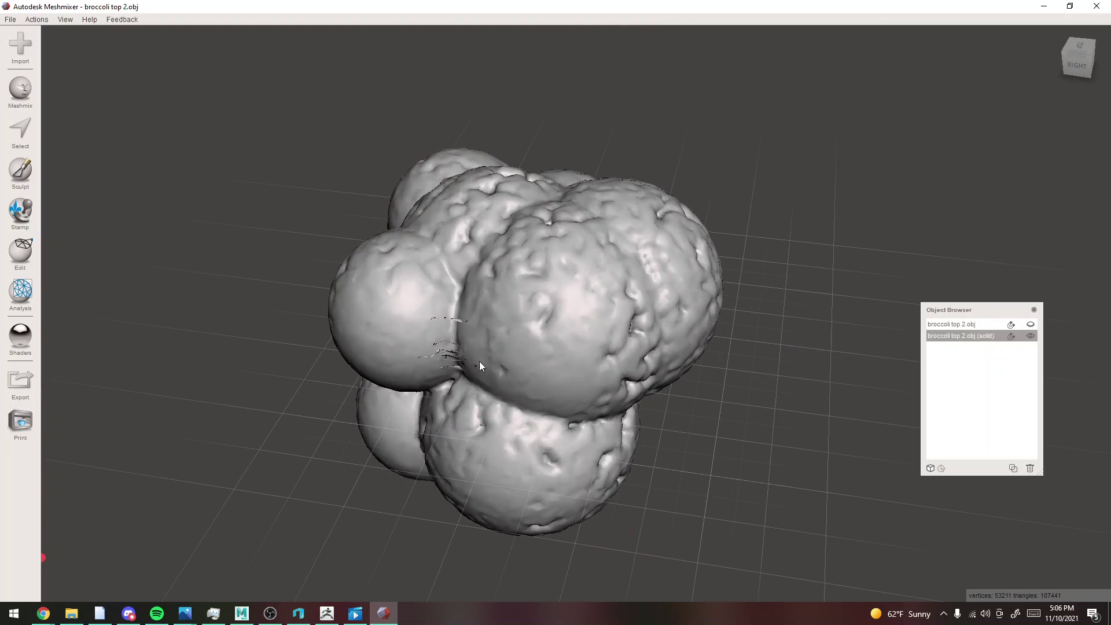
{"action": "scroll", "coordinate": [428, 371], "scroll_direction": "up", "scroll_amount": 5}
{"action": "scroll", "coordinate": [390, 396], "scroll_direction": "up", "scroll_amount": 2}
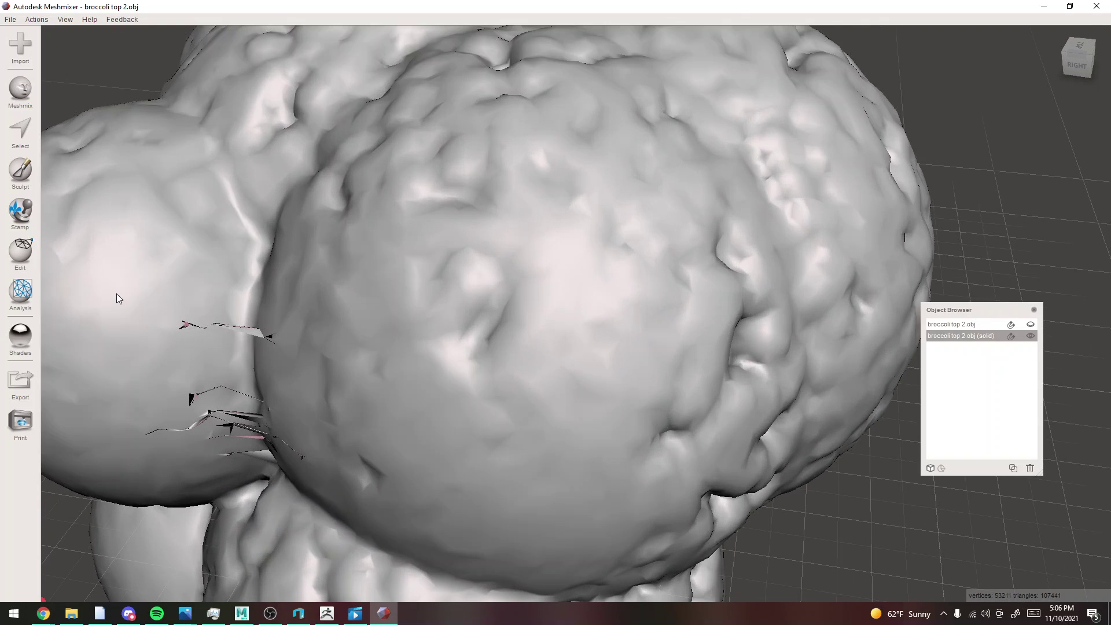
{"action": "mouse_move", "coordinate": [27, 291]}
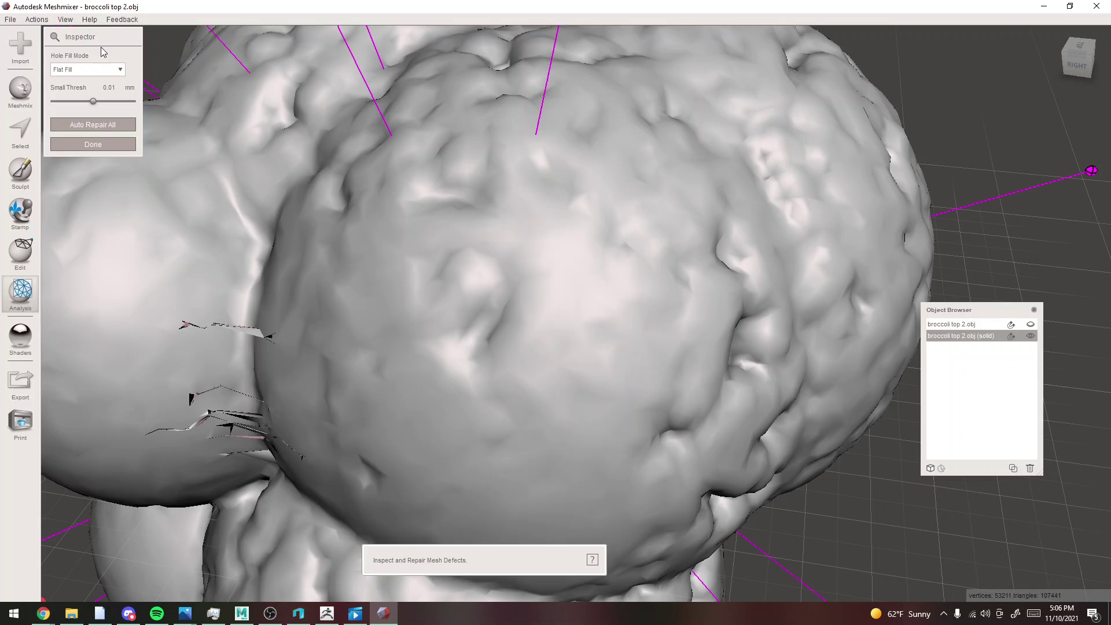
Auto-repair all flagged defects, then orbit to confirm none remain at 104704 triangles.
{"action": "scroll", "coordinate": [476, 319], "scroll_direction": "down", "scroll_amount": 5}
{"action": "right_click_drag", "start_coordinate": [476, 319], "coordinate": [106, 140]}
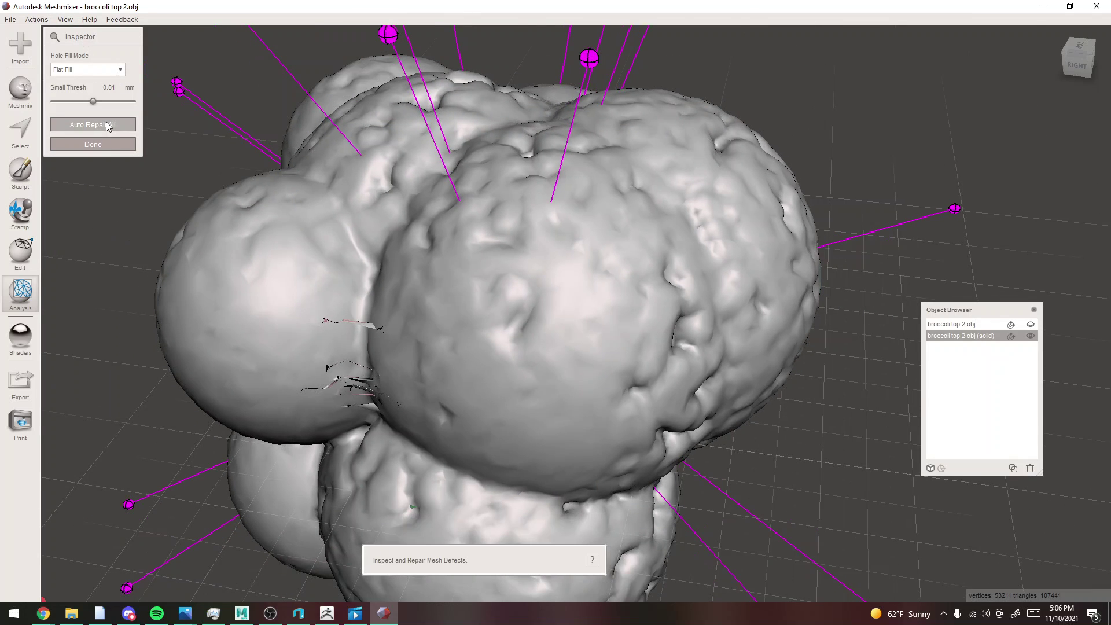
{"action": "left_click", "coordinate": [92, 125]}
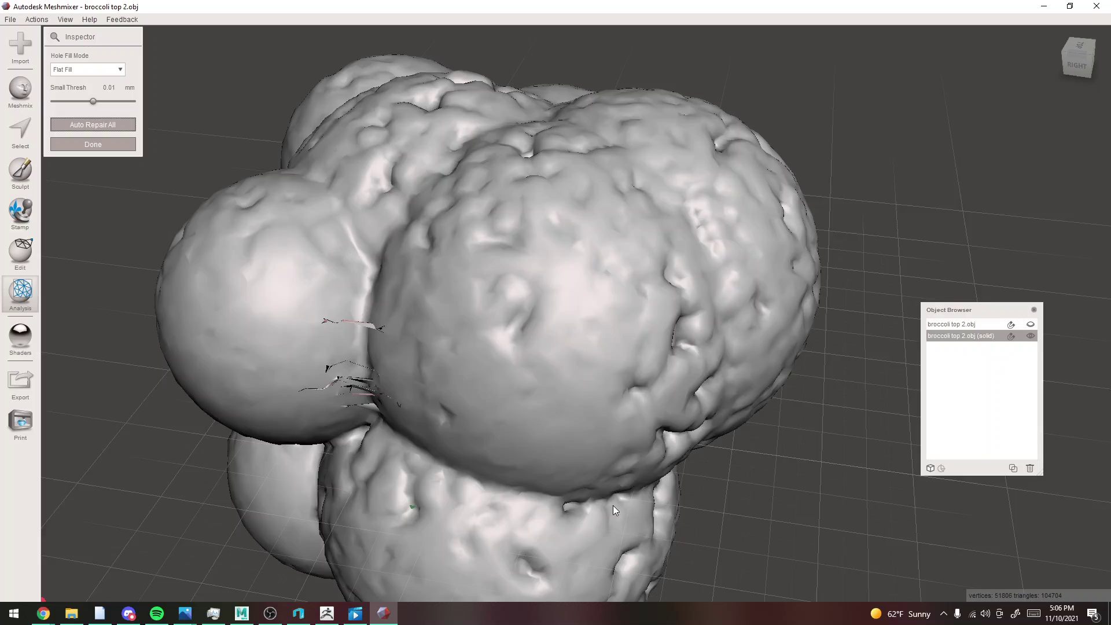
{"action": "right_click_drag", "start_coordinate": [613, 506], "coordinate": [724, 594]}
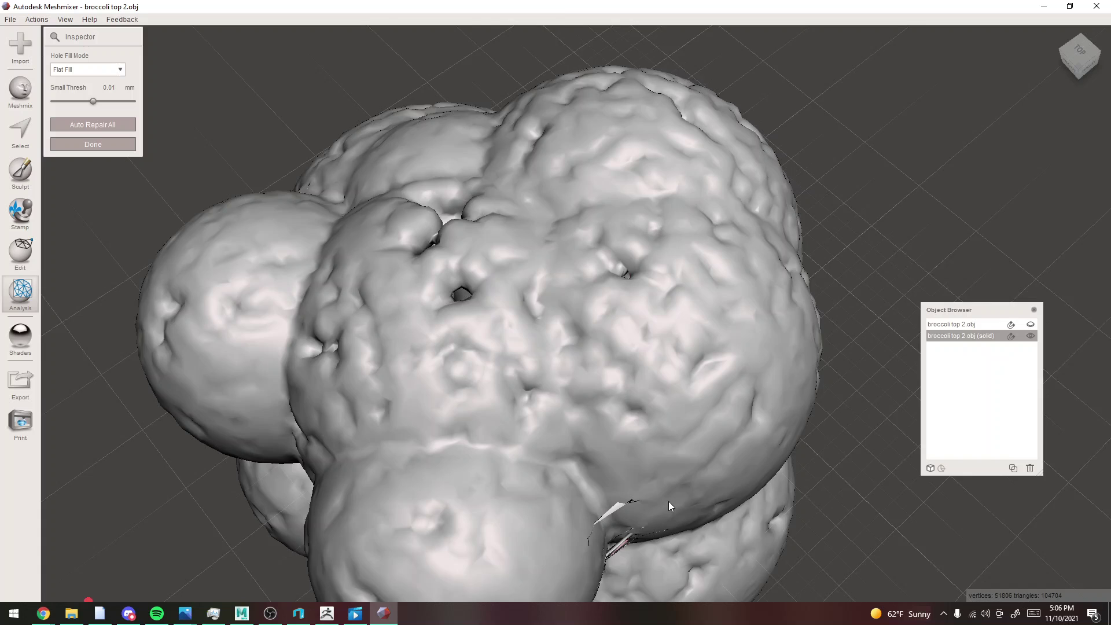
{"action": "right_click_drag", "start_coordinate": [670, 506], "coordinate": [628, 253]}
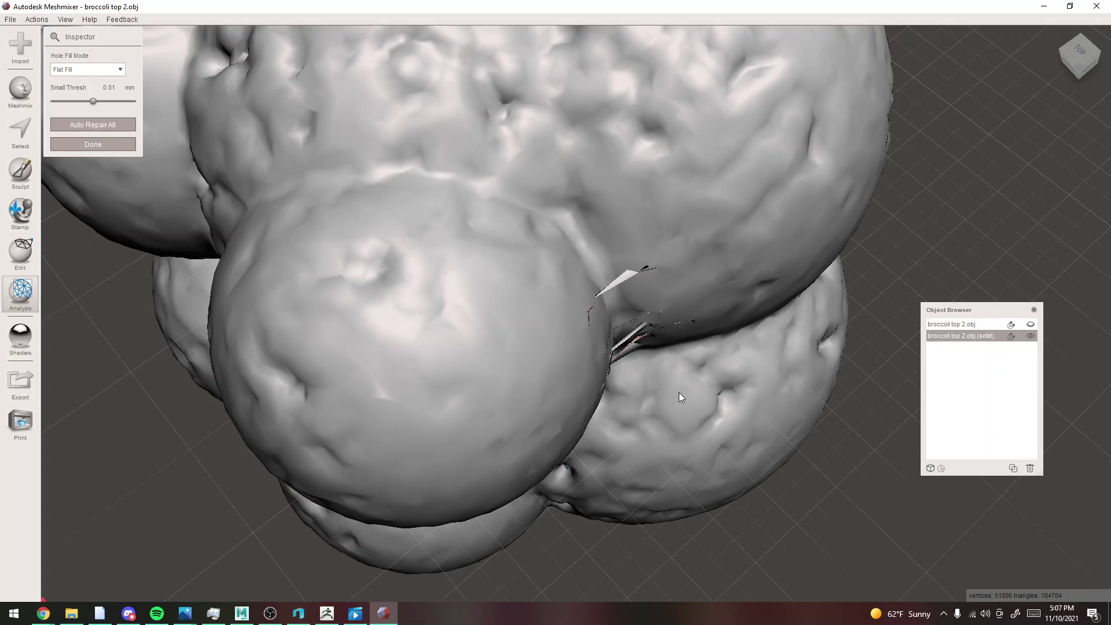
{"action": "right_click_drag", "start_coordinate": [651, 340], "coordinate": [488, 468]}
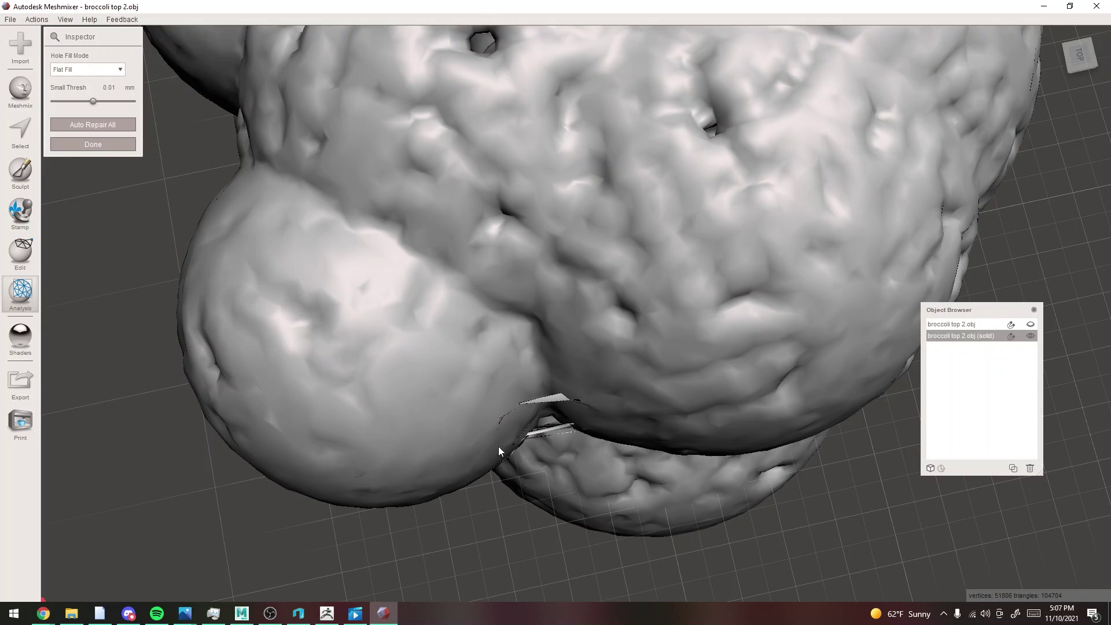
{"action": "right_click_drag", "start_coordinate": [648, 402], "coordinate": [710, 376]}
{"action": "scroll", "coordinate": [712, 382], "scroll_direction": "down", "scroll_amount": 2}
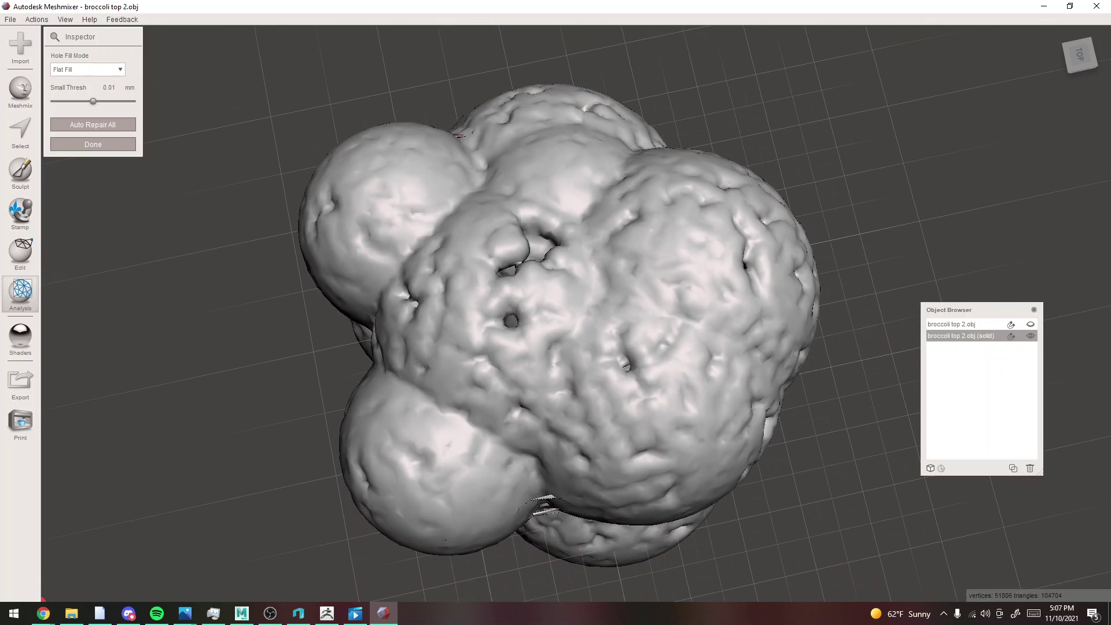